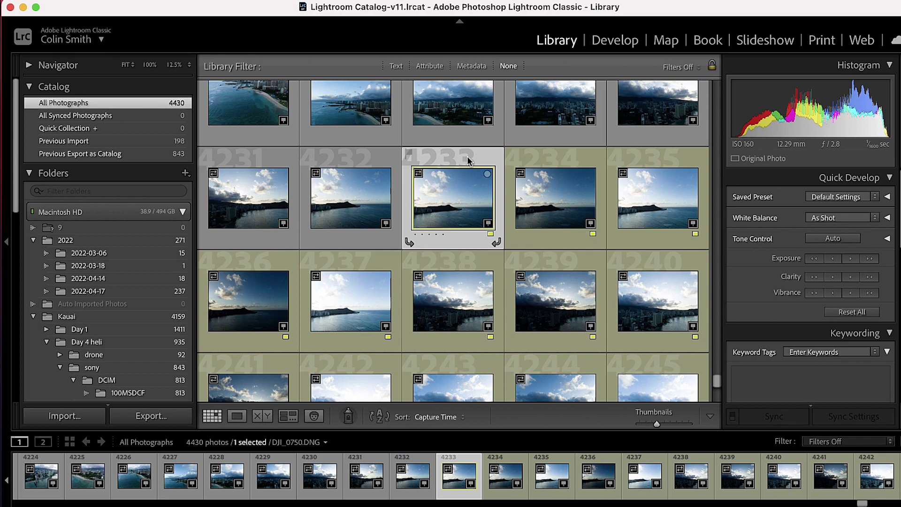
Select the yellow-labelled drone photos from 4233 through 4318, leaving out the existing panorama among them.
scroll(468, 158, down, 10)
scroll(468, 161, down, 8)
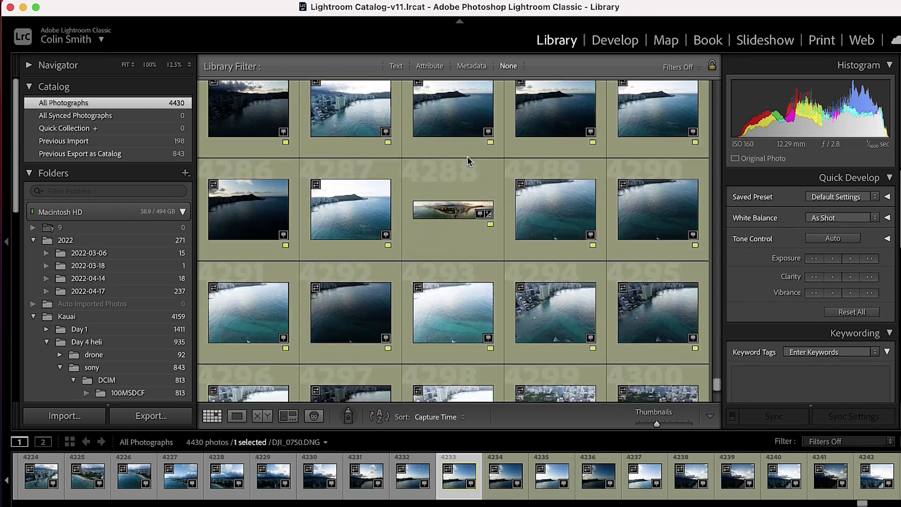
scroll(467, 161, down, 2)
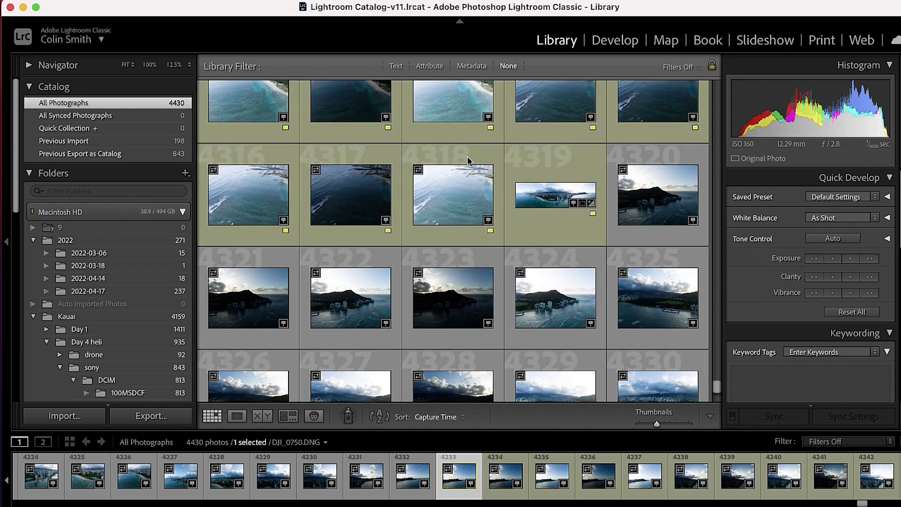
shift+click(457, 159)
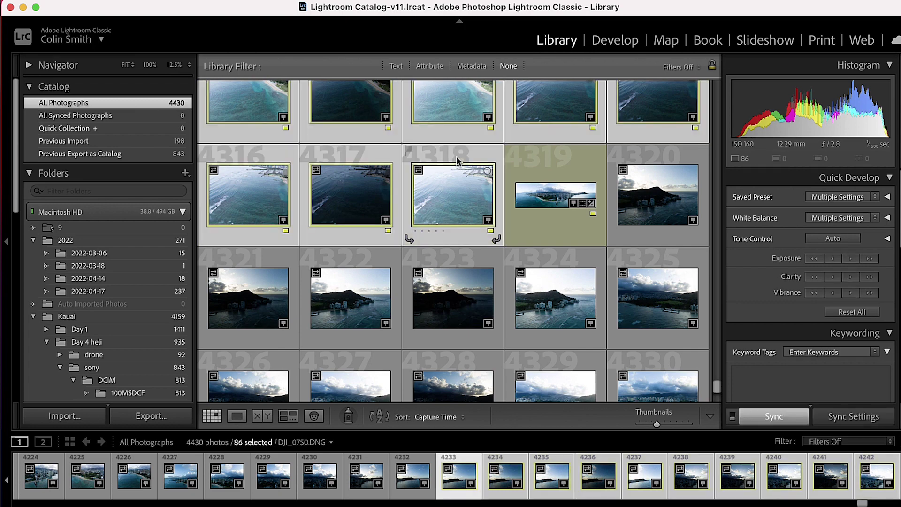
scroll(456, 160, up, 3)
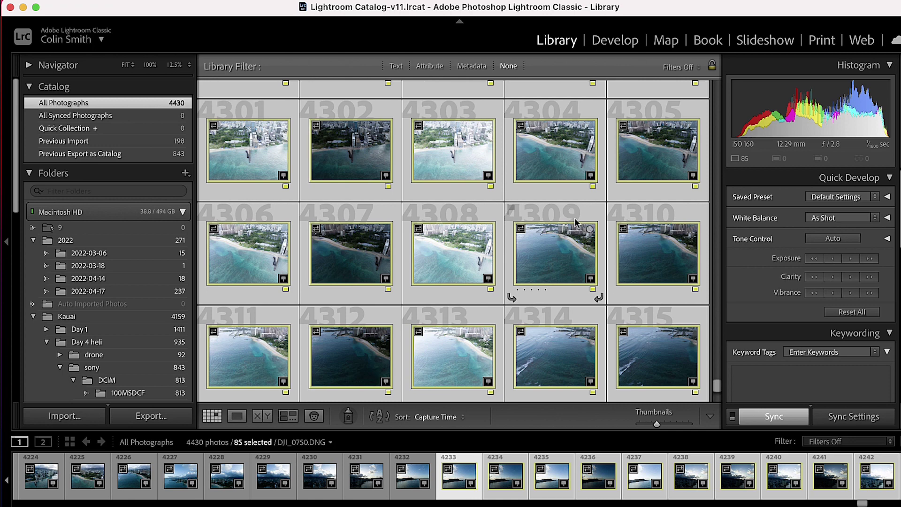
Start an HDR Panorama photo merge of the selected bracketed images.
right_click(331, 126)
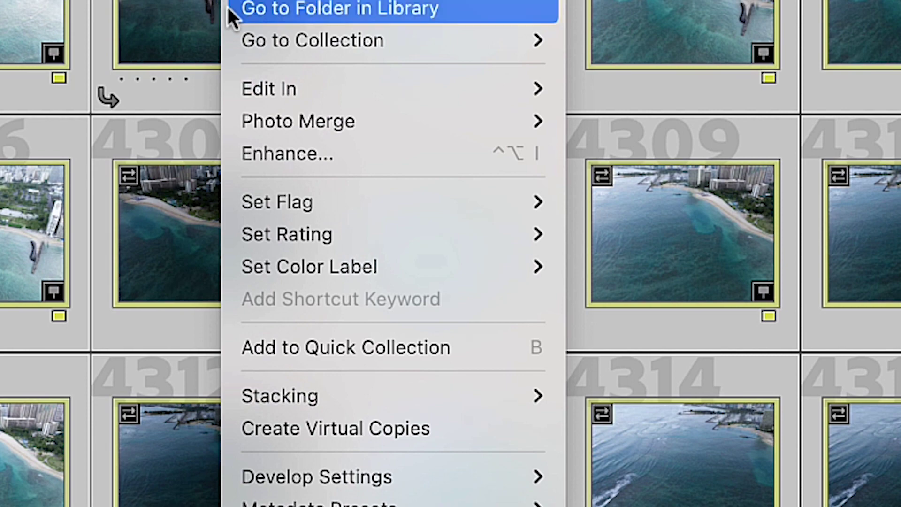
mouse_move(339, 119)
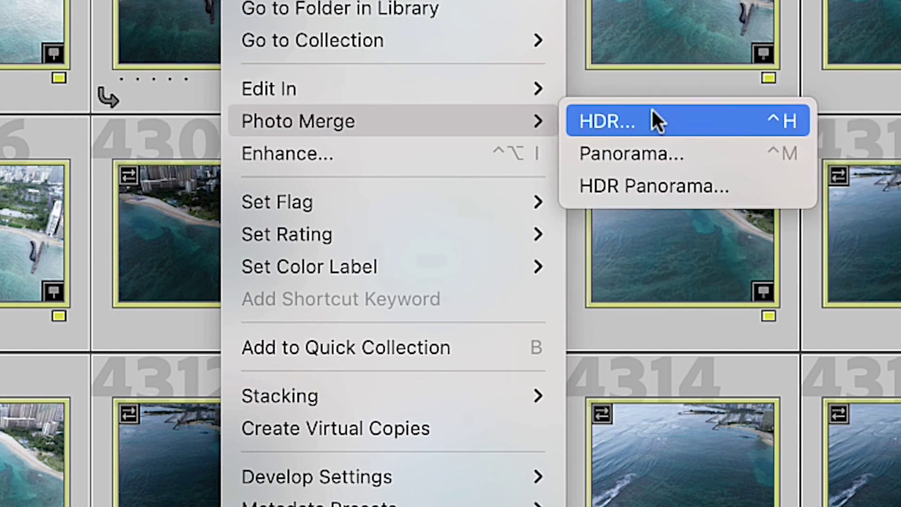
click(668, 184)
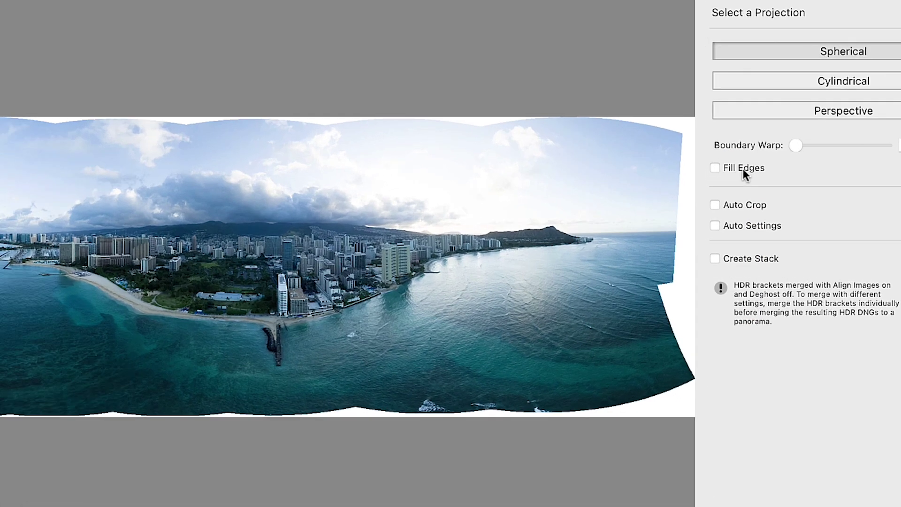
Try Fill Edges and Boundary Warp on the ragged borders of the panorama preview.
click(725, 191)
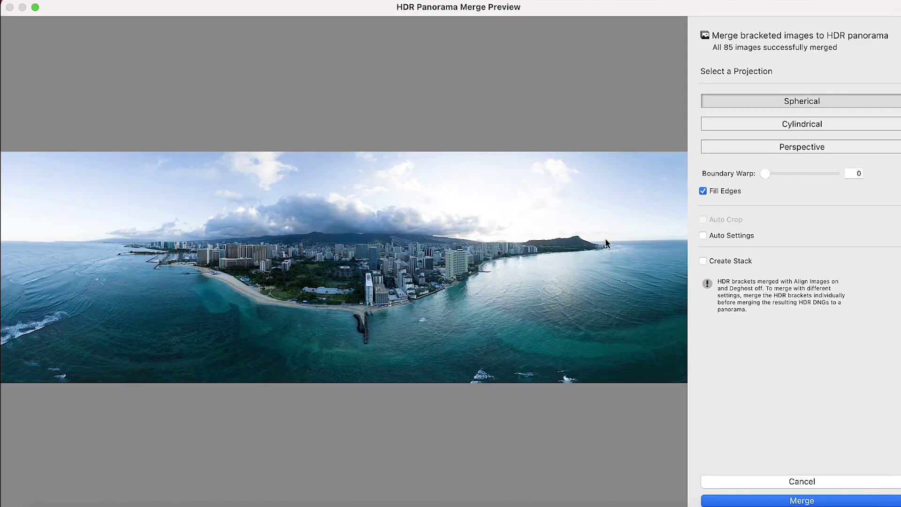
click(704, 190)
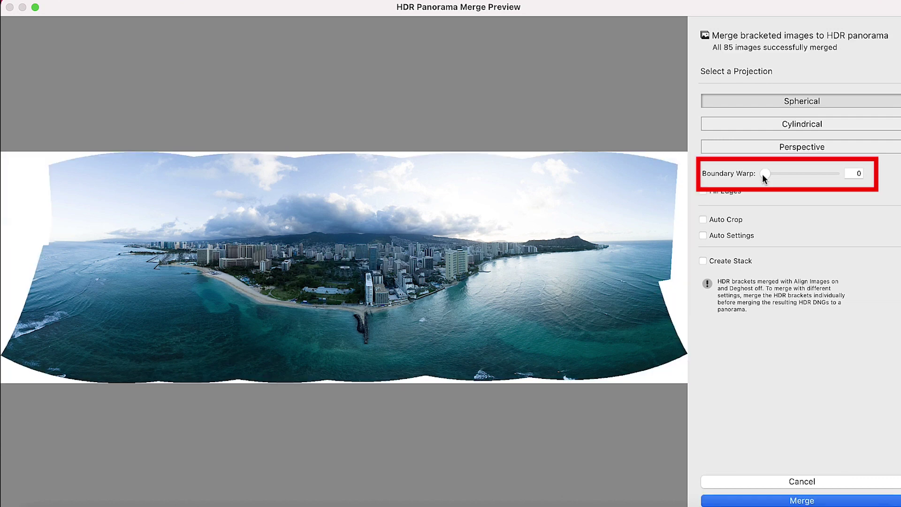
mouse_move(765, 172)
mouse_down()
mouse_move(840, 170)
mouse_move(761, 177)
mouse_up()
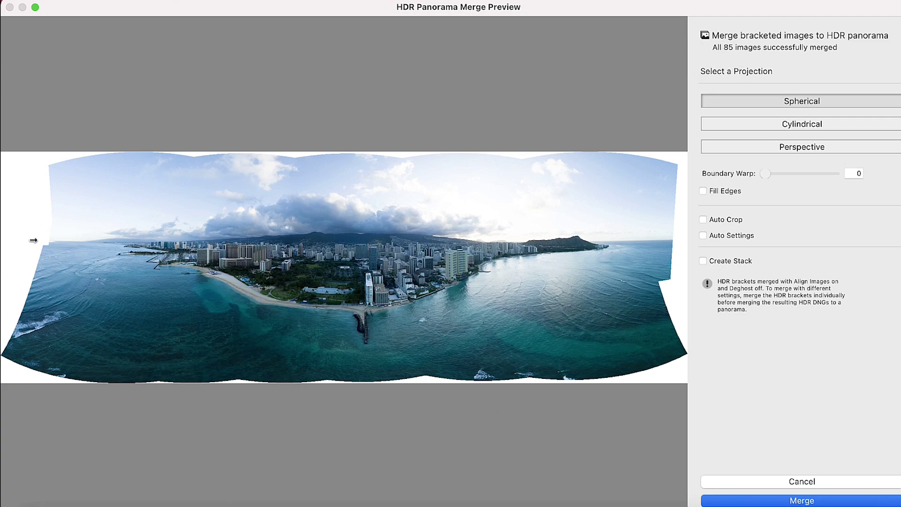
Apply Auto Crop to the spherical panorama and merge it.
click(727, 220)
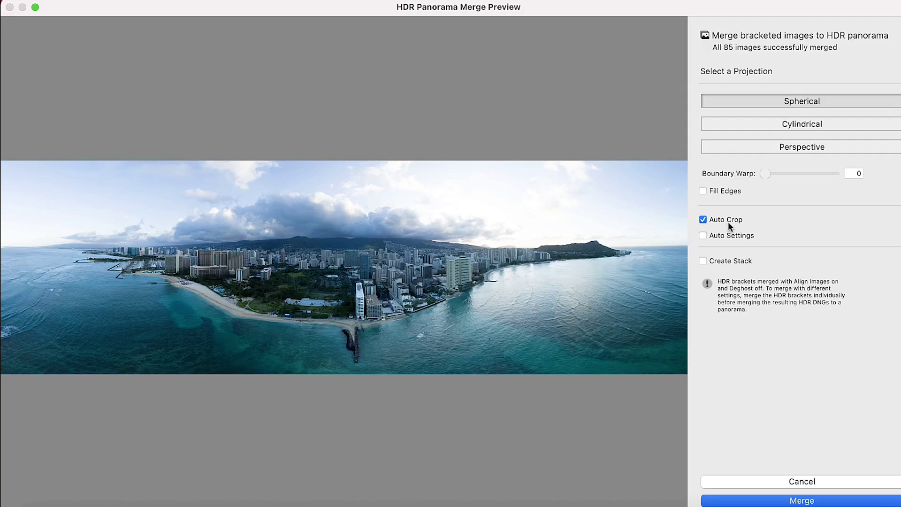
click(789, 501)
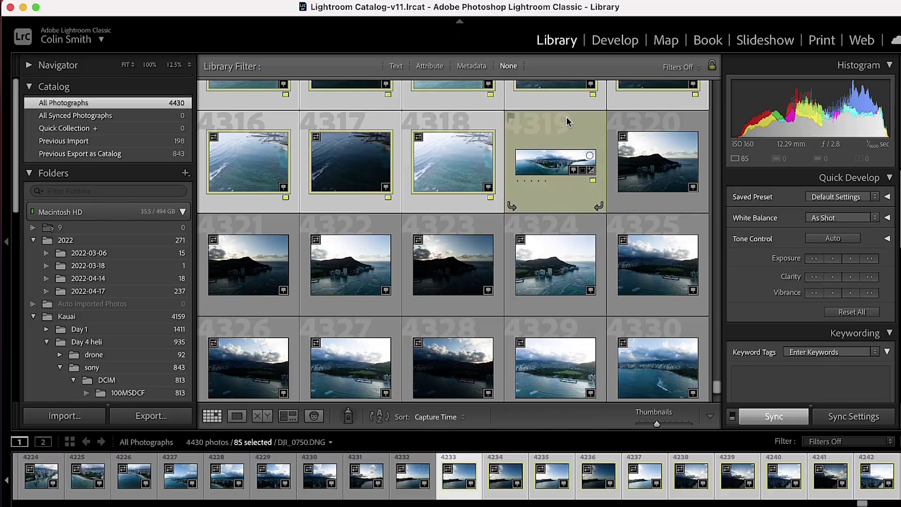
Sort the library by Added Order and open the new panorama DJI_0750-HDR-Pano.dng in a single-image view.
click(560, 122)
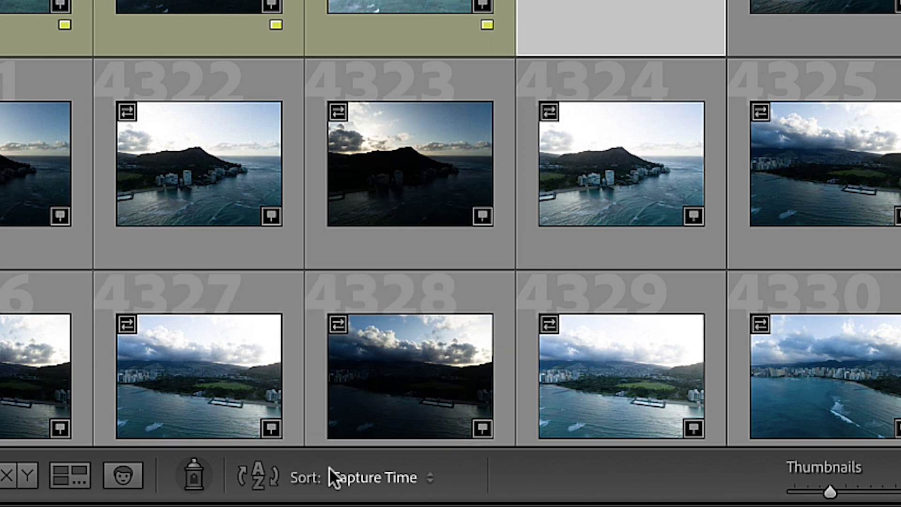
click(360, 478)
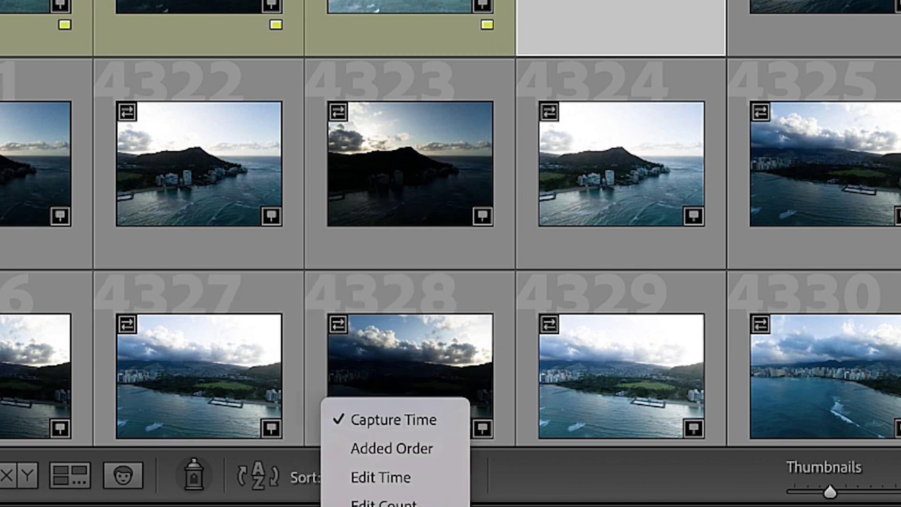
click(384, 343)
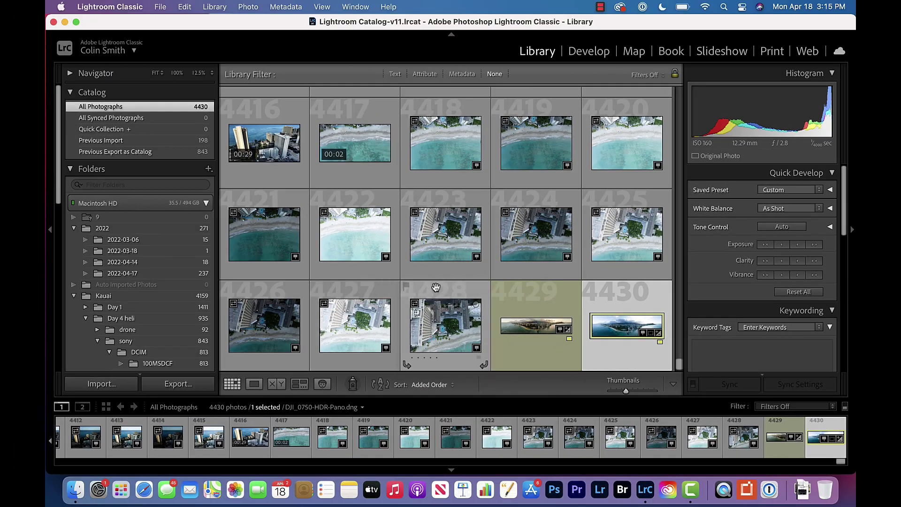
double_click(622, 327)
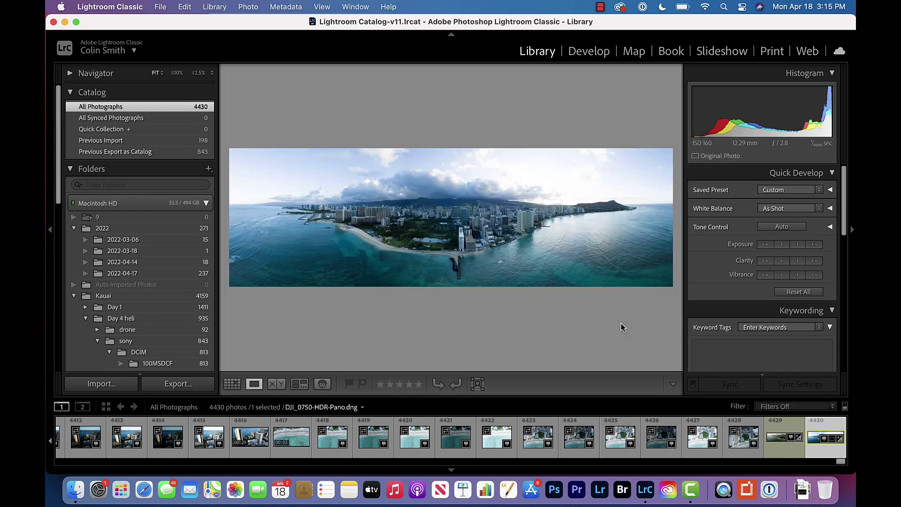
Bring the panorama into Develop, enlarge the workspace, set Temp to 7,294 and inspect the skyline detail up close.
click(589, 52)
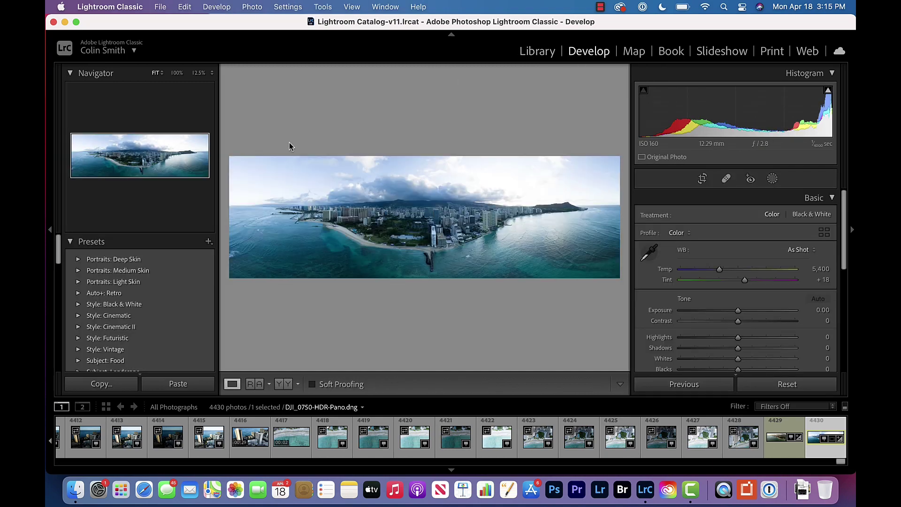
click(51, 230)
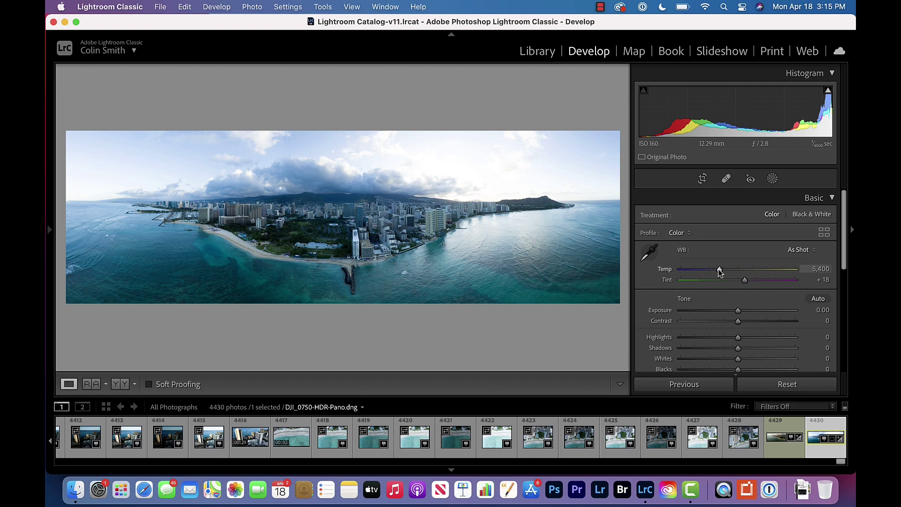
drag(721, 273, 740, 273)
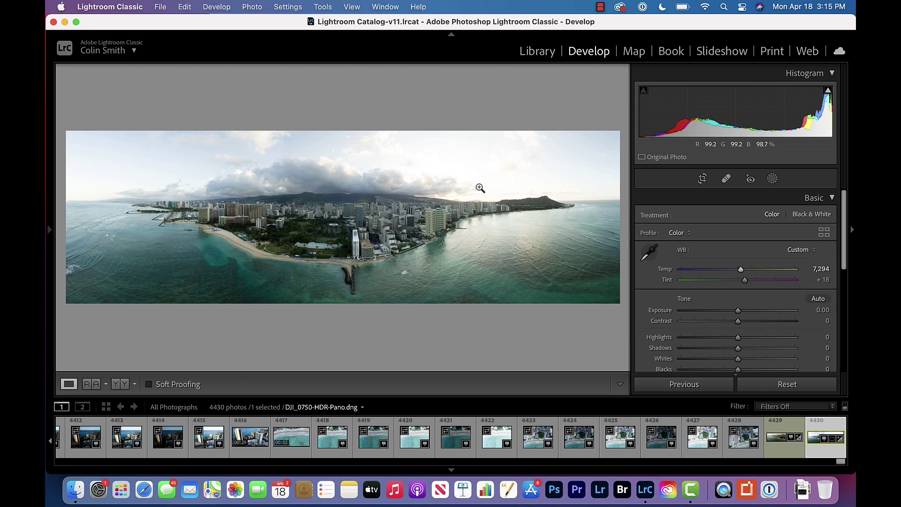
click(480, 188)
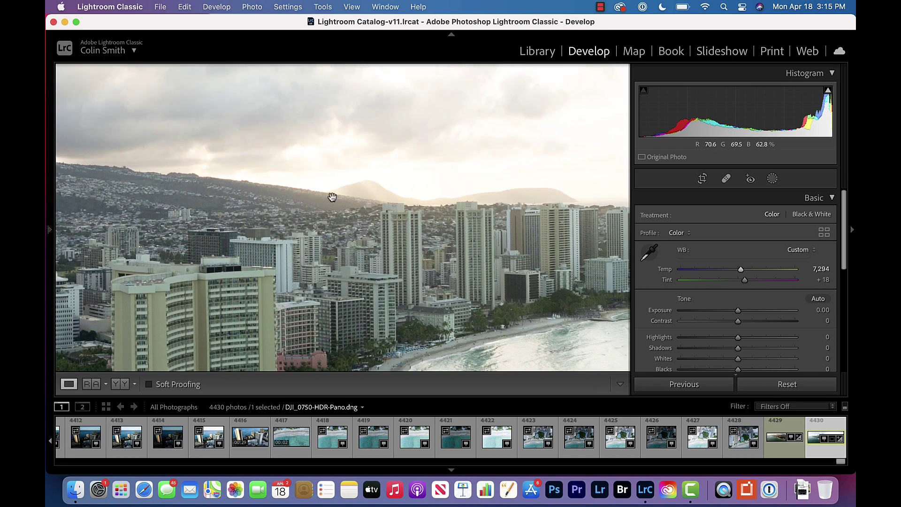
click(543, 276)
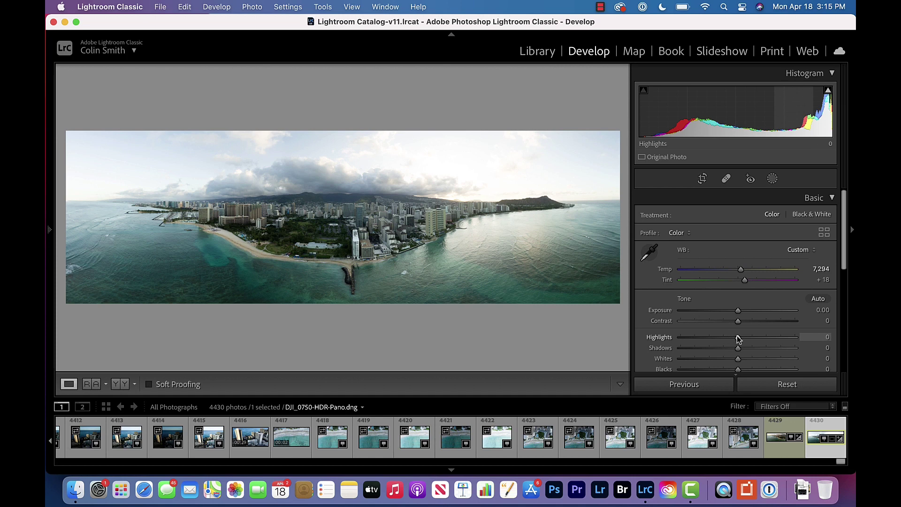
Adjust the panorama's tone with Highlights at -100, Shadows at +24 and Exposure at -0.35.
drag(739, 338, 671, 343)
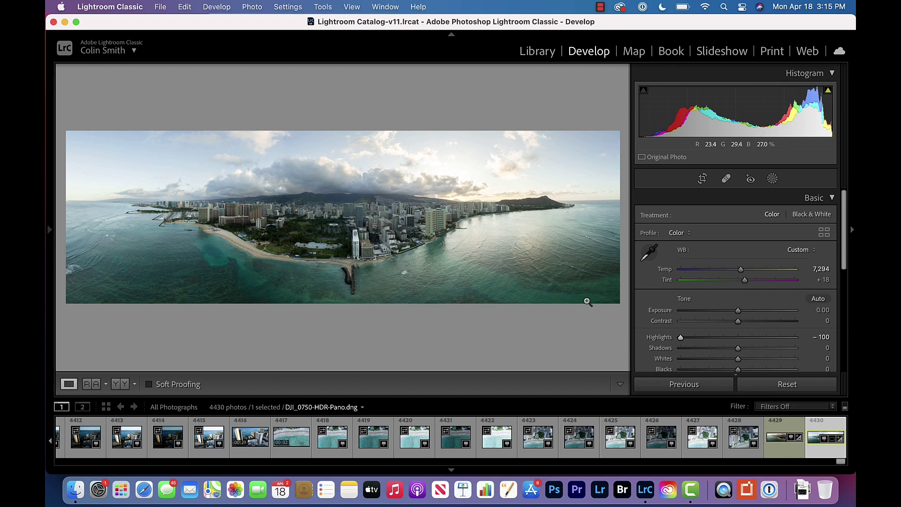
drag(739, 349, 751, 351)
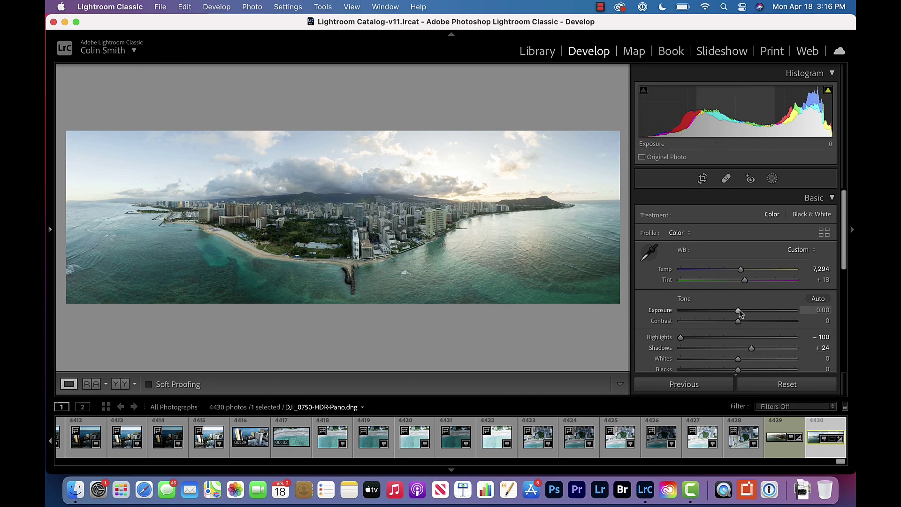
drag(739, 312, 737, 313)
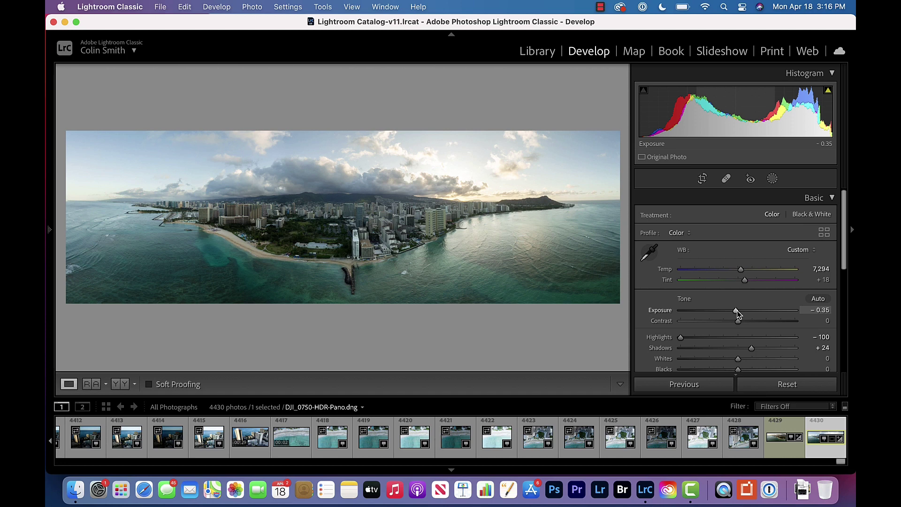
Create a Select Sky mask on the panorama.
click(772, 178)
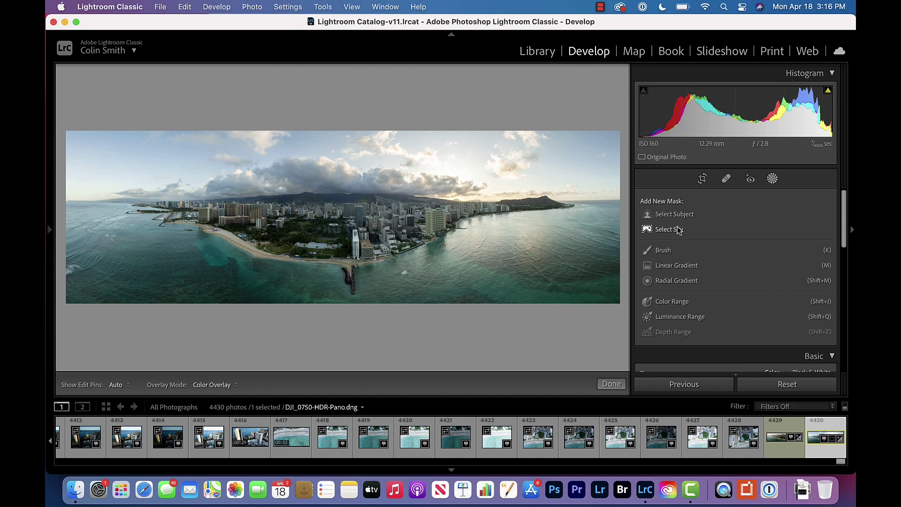
click(669, 229)
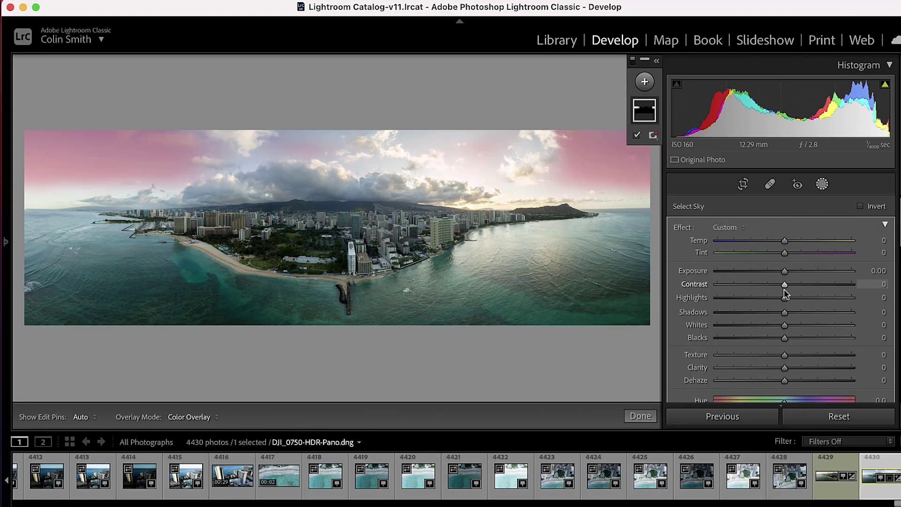
Try lowering the sky mask's Highlights to -84 and reducing its Exposure.
drag(784, 296, 728, 299)
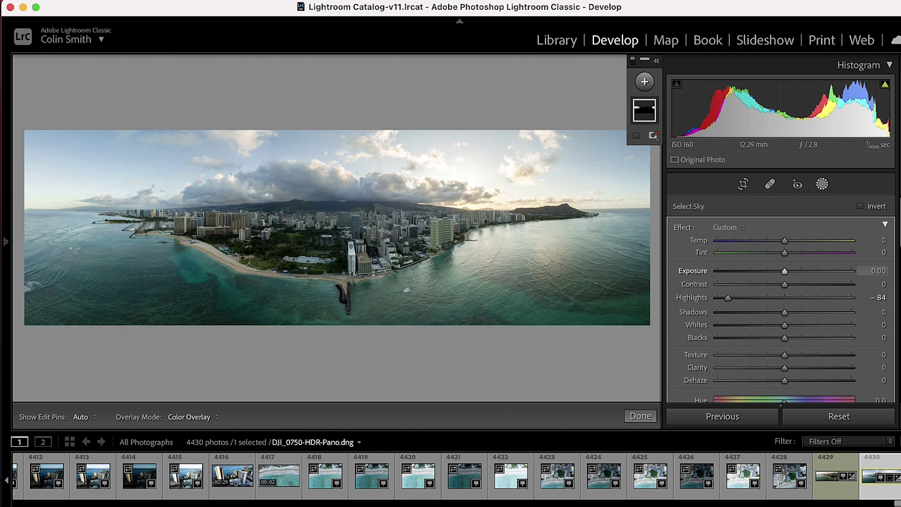
drag(785, 271, 782, 271)
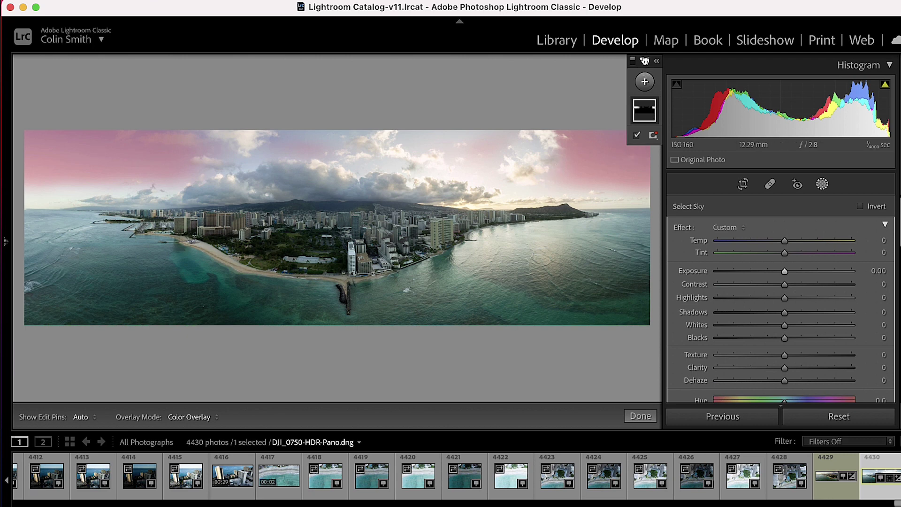
Dock the mask controls with the editing tools and add a linear gradient ending near the horizon to the sky mask.
drag(645, 61, 779, 198)
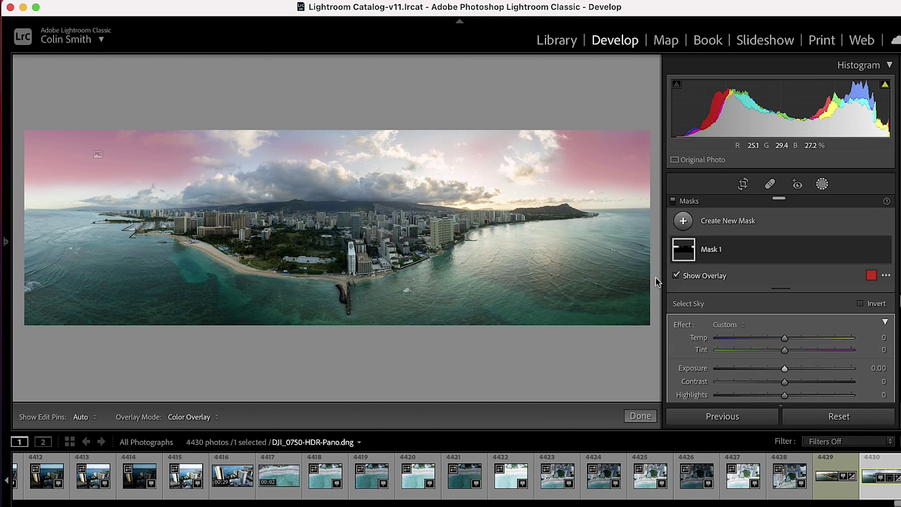
click(751, 252)
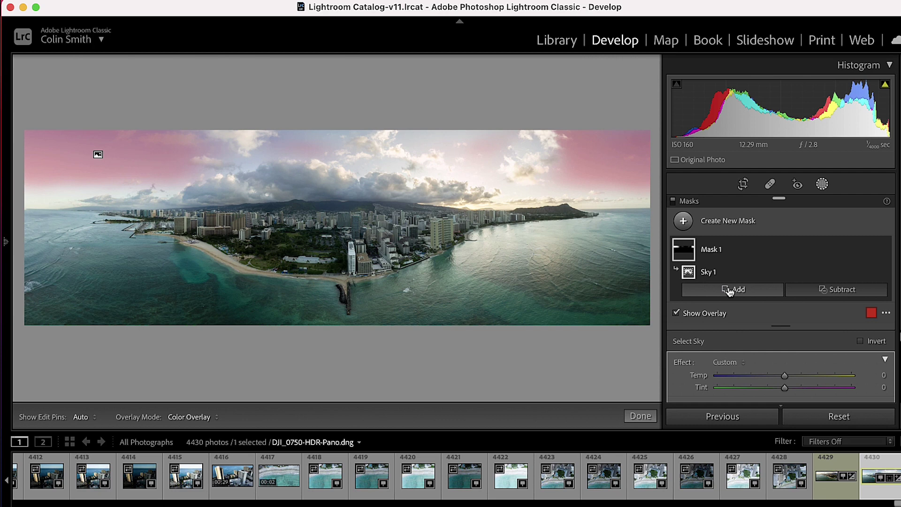
click(729, 291)
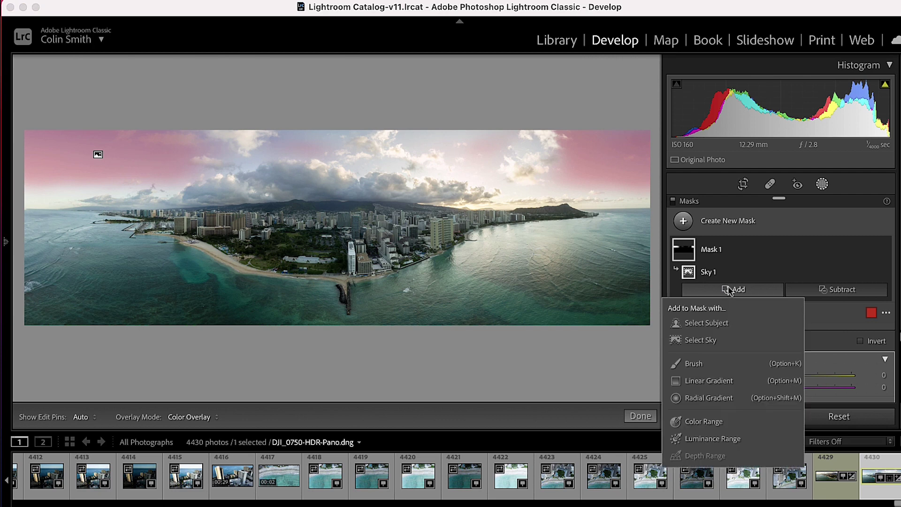
click(722, 381)
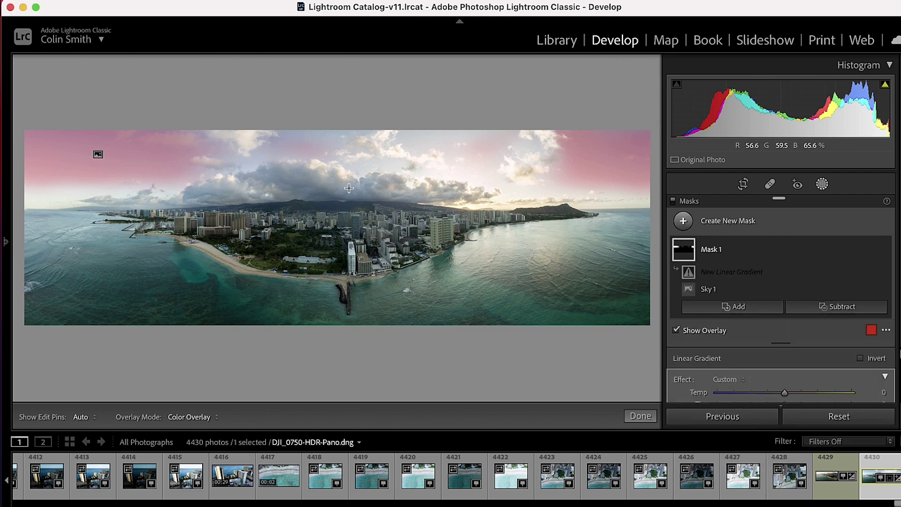
drag(349, 183, 352, 205)
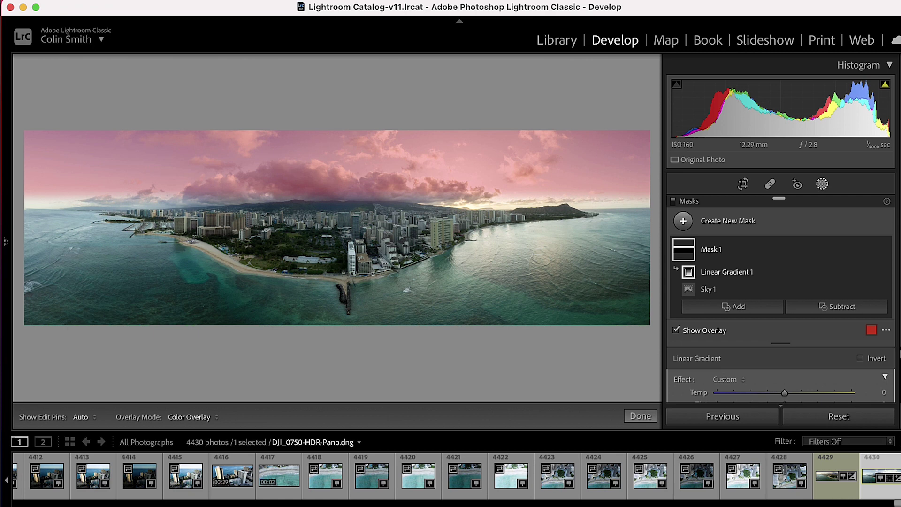
Collapse the histogram, hide the mask overlay and set Highlights to -95 for the combined sky mask.
key(super+0)
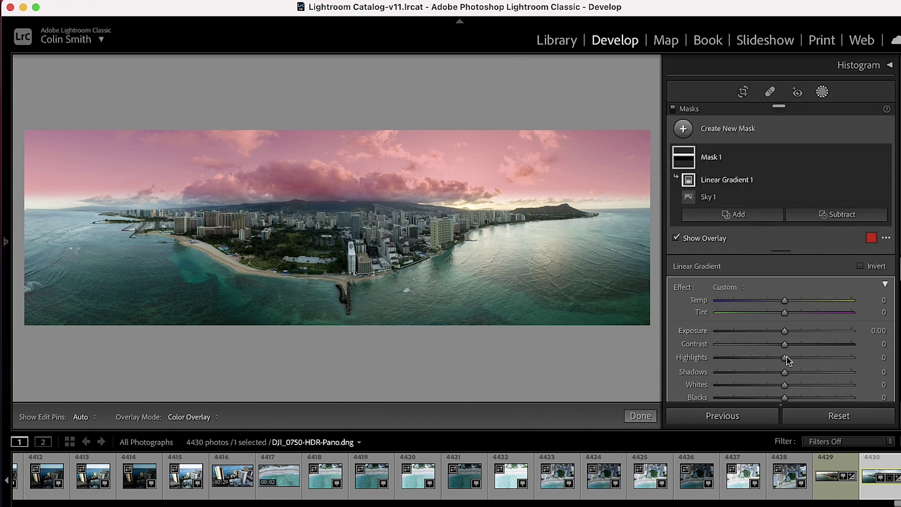
key(o)
drag(784, 359, 721, 358)
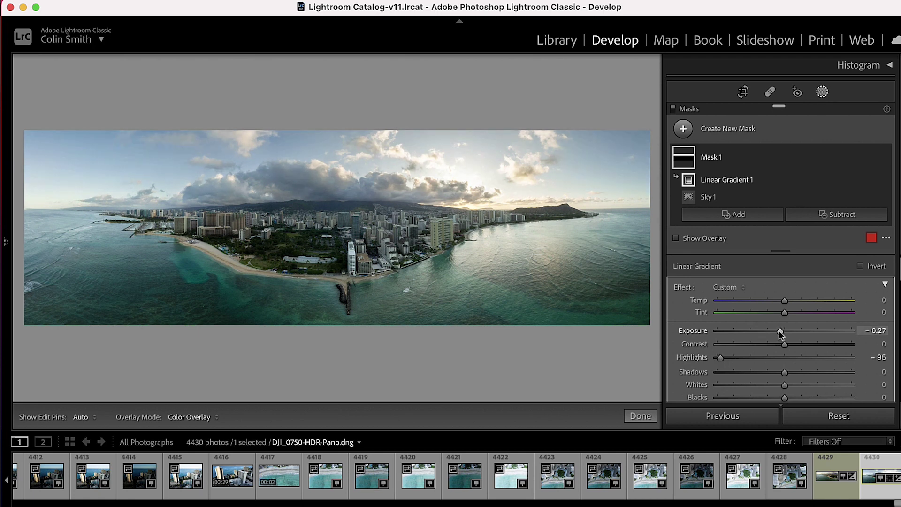
Set the combined sky mask's Exposure to -0.06 and Dehaze to 9, and finish masking.
drag(784, 330, 783, 331)
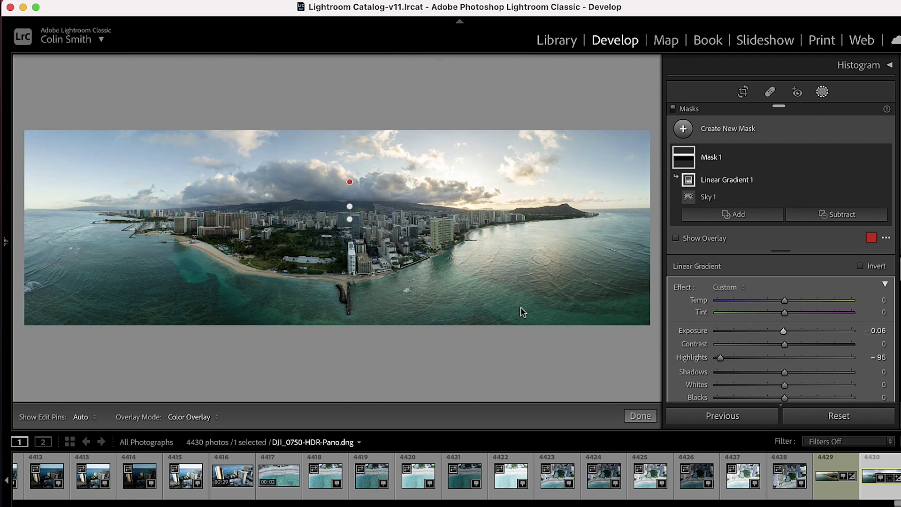
scroll(787, 302, down, 5)
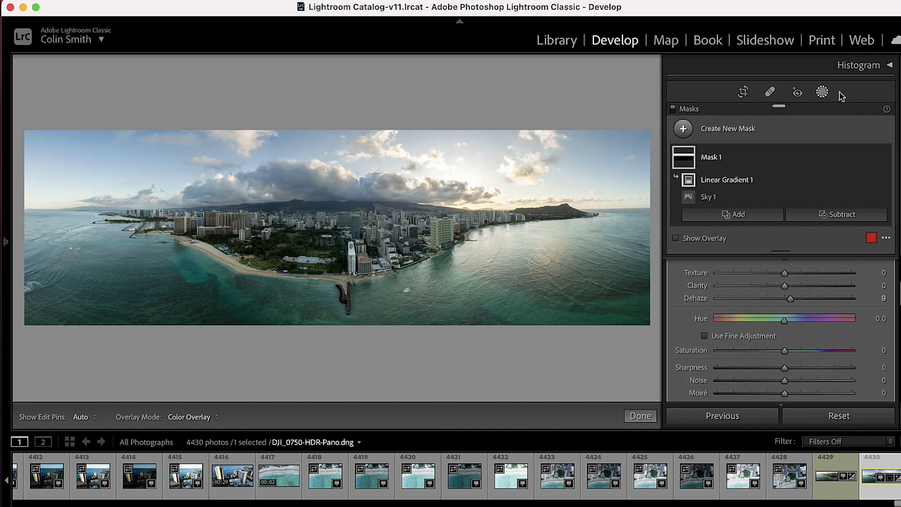
click(822, 93)
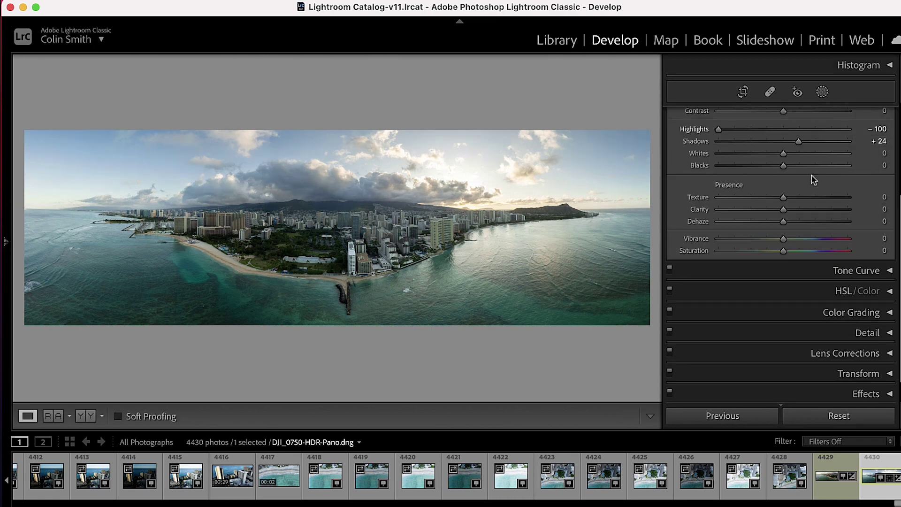
Set the panorama's global Texture to +7 and Vibrance to +10, and warm its white balance by raising Temp.
scroll(815, 225, up, 5)
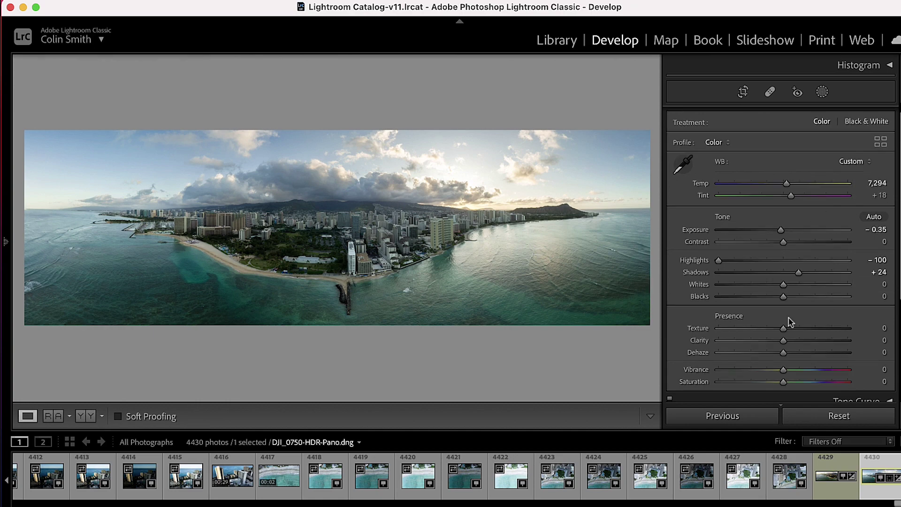
scroll(789, 318, down, 1)
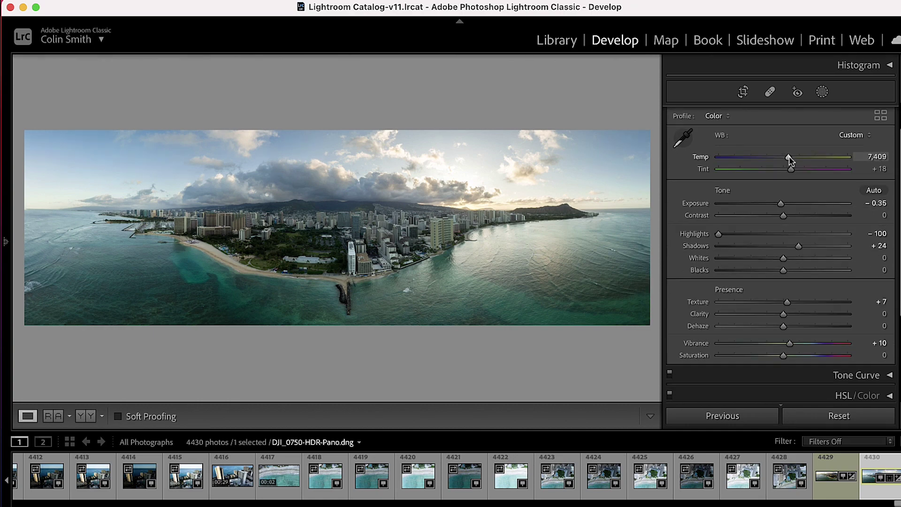
drag(789, 157, 803, 156)
View the panorama in the Library's Loupe view and examine the city's fine detail at 100% in several areas.
key(e)
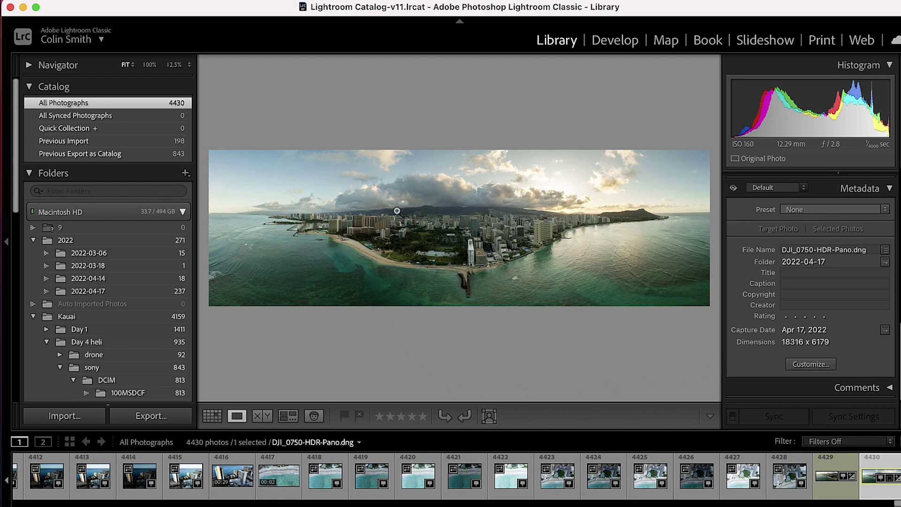
click(432, 220)
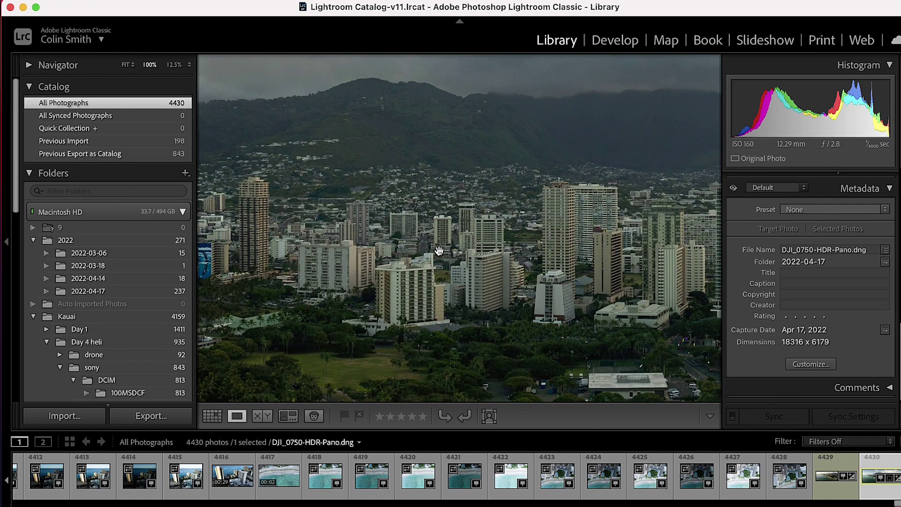
drag(439, 251, 462, 92)
drag(413, 282, 461, 137)
click(461, 137)
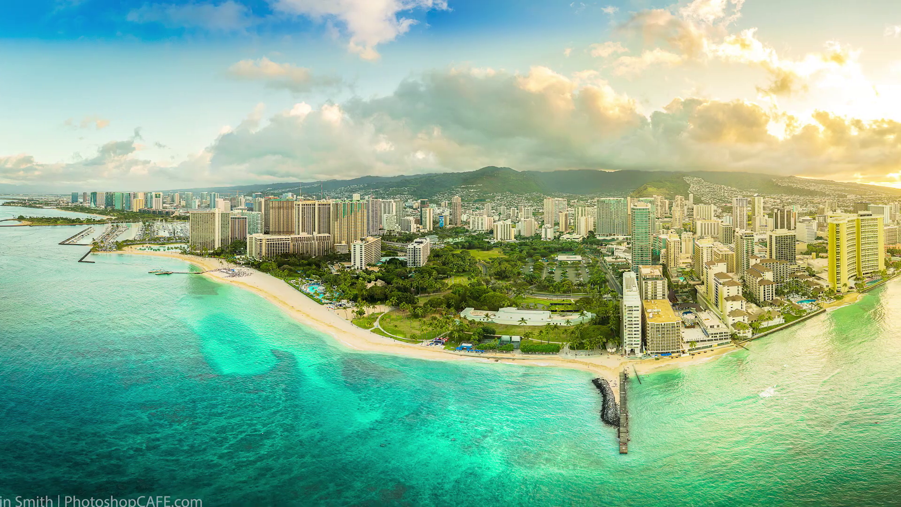